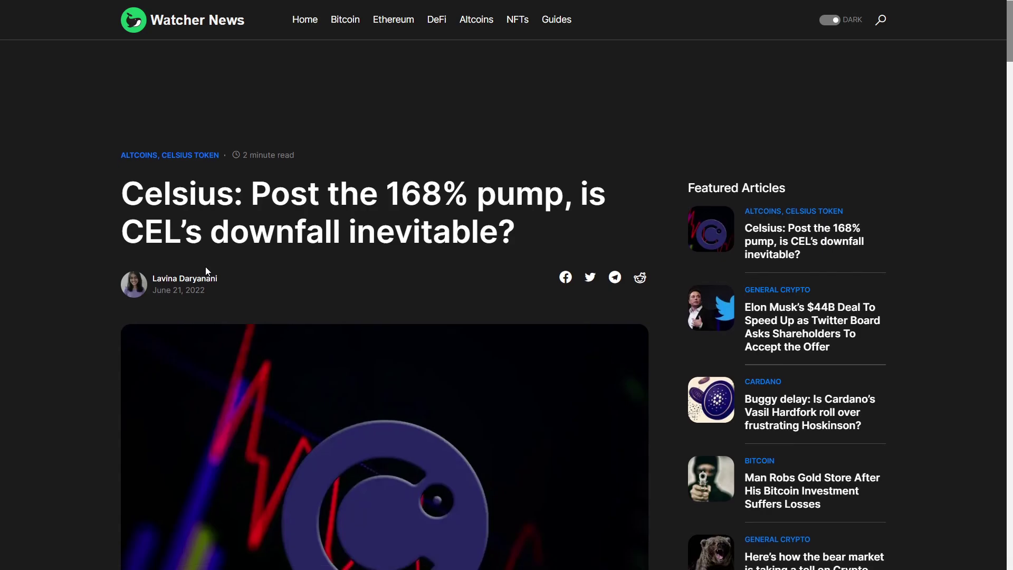
scroll(205, 268, "down", 5)
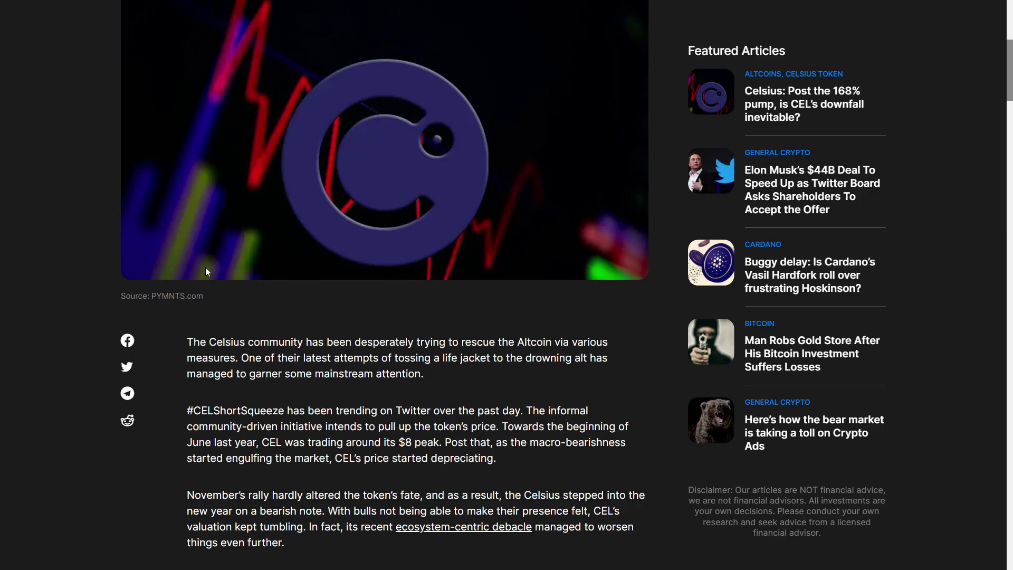
scroll(210, 230, "down", 2)
mouse_move(270, 185)
left_mouse_down()
mouse_move(417, 216)
mouse_move(324, 168)
left_mouse_up()
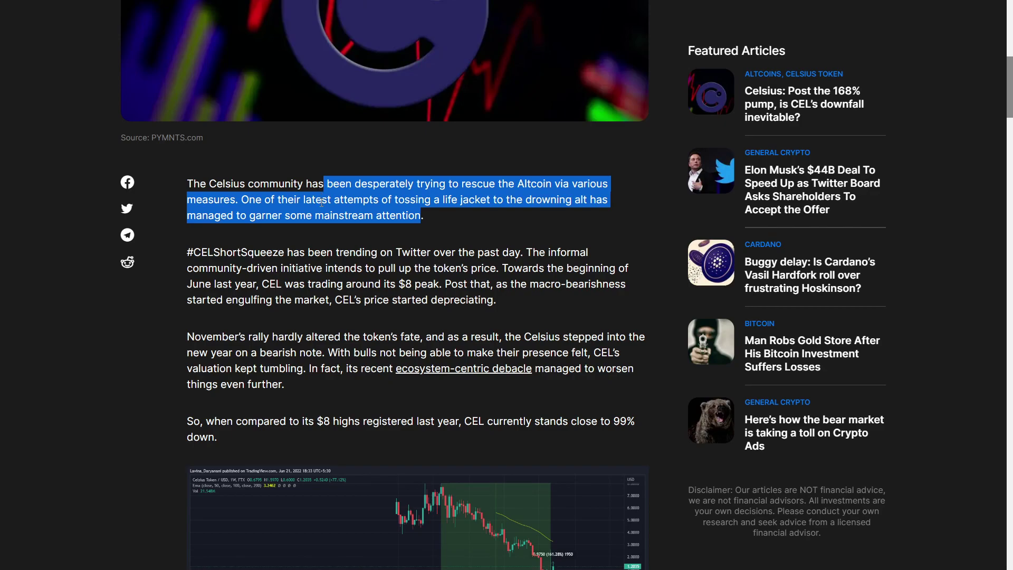
scroll(319, 191, "down", 1)
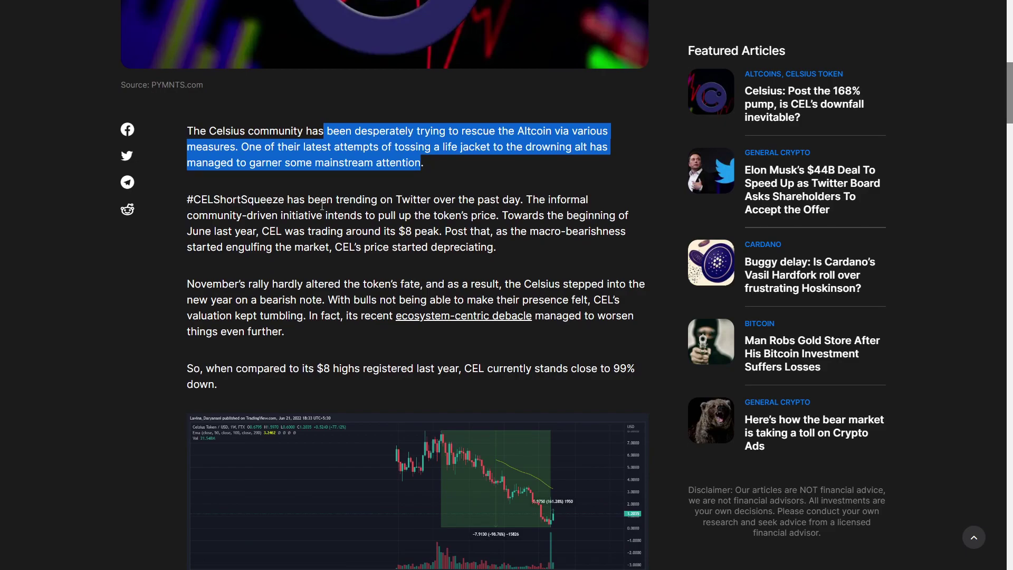
Highlight the #CELShortSqueeze trending, 'pull up the' and CEL price-depreciation phrases.
mouse_move(376, 215)
left_mouse_down()
mouse_move(207, 184)
mouse_move(428, 200)
mouse_move(495, 216)
left_mouse_up()
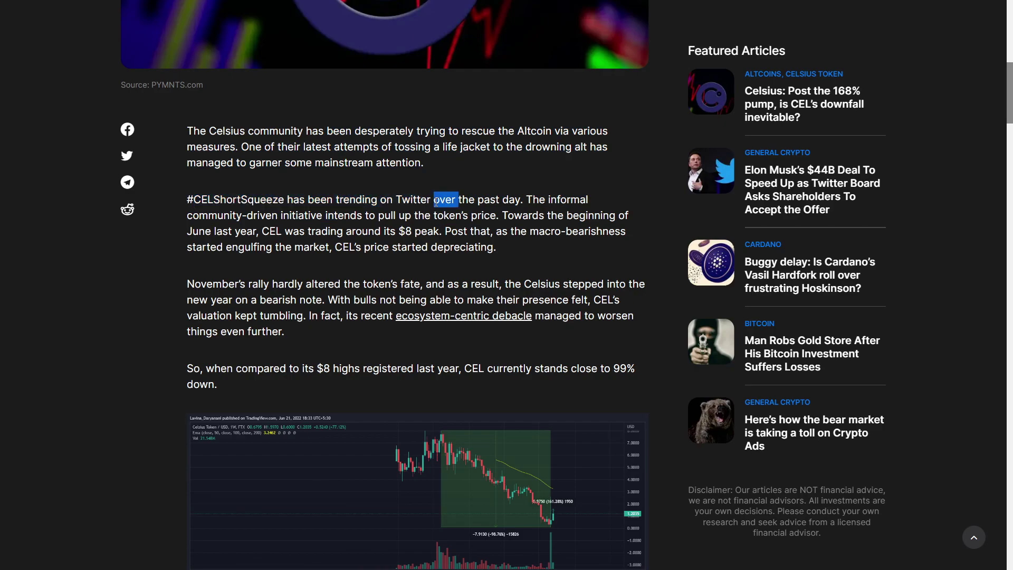
scroll(416, 181, "down", 1)
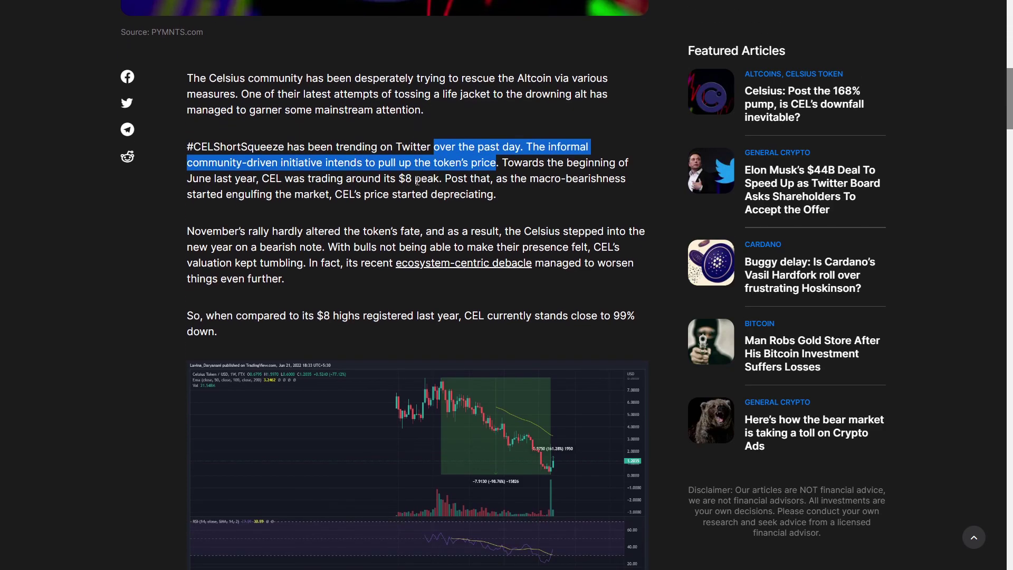
mouse_move(416, 180)
left_mouse_down()
mouse_move(345, 163)
mouse_move(436, 168)
left_mouse_up()
scroll(438, 173, "up", 5)
scroll(437, 178, "down", 4)
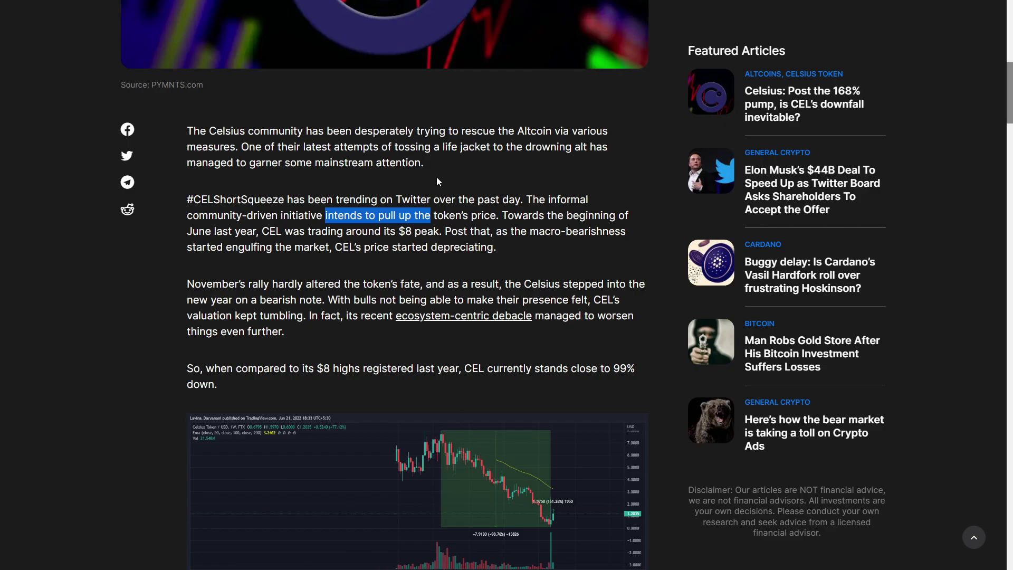
mouse_move(215, 231)
left_mouse_down()
mouse_move(505, 245)
mouse_move(495, 231)
mouse_move(378, 216)
mouse_move(344, 197)
mouse_move(224, 174)
mouse_move(444, 179)
mouse_move(363, 178)
left_mouse_up()
scroll(378, 216, "down", 2)
left_click(224, 173)
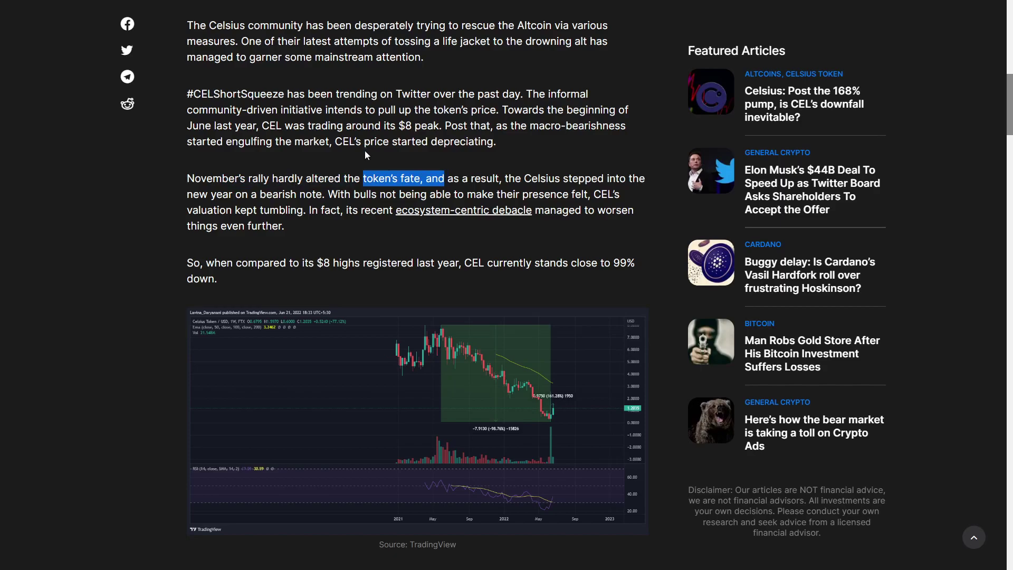
Highlight the November rally sentences, the bearish note and the 99%-down paragraph, then clear them.
mouse_move(306, 178)
left_mouse_down()
mouse_move(595, 209)
mouse_move(469, 176)
left_mouse_up()
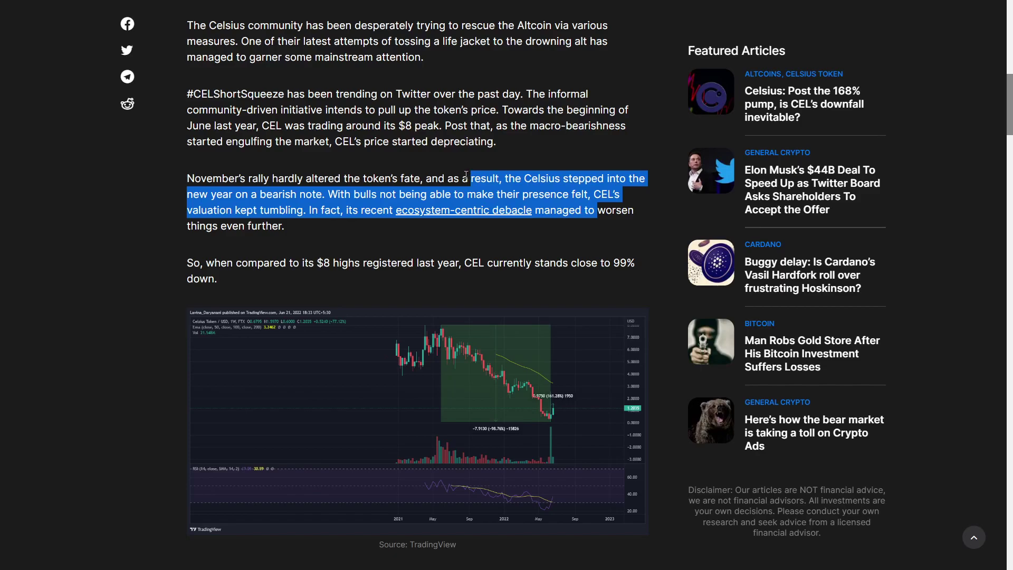
scroll(464, 176, "down", 1)
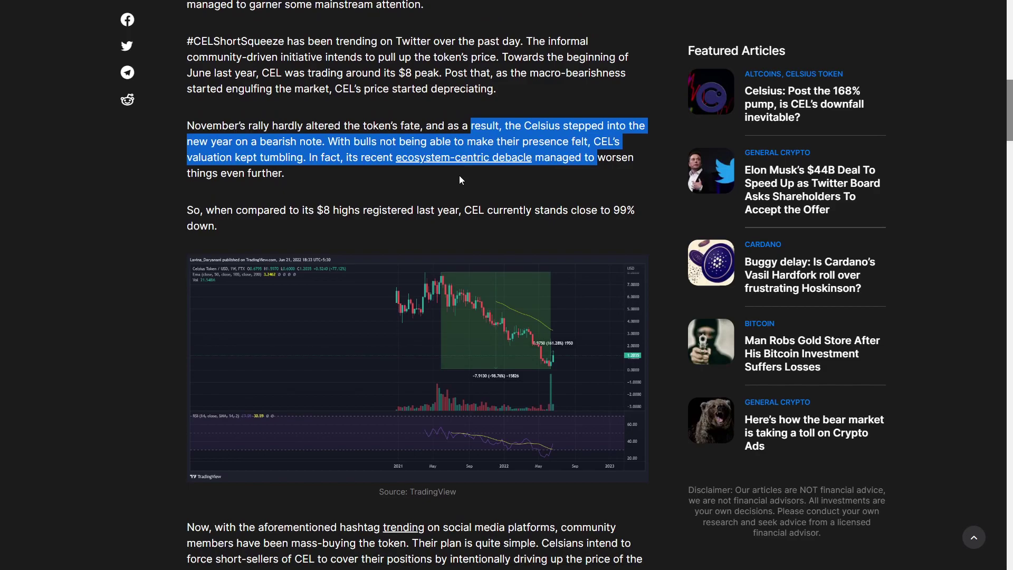
left_click(285, 141)
left_click_drag(285, 140, 378, 172)
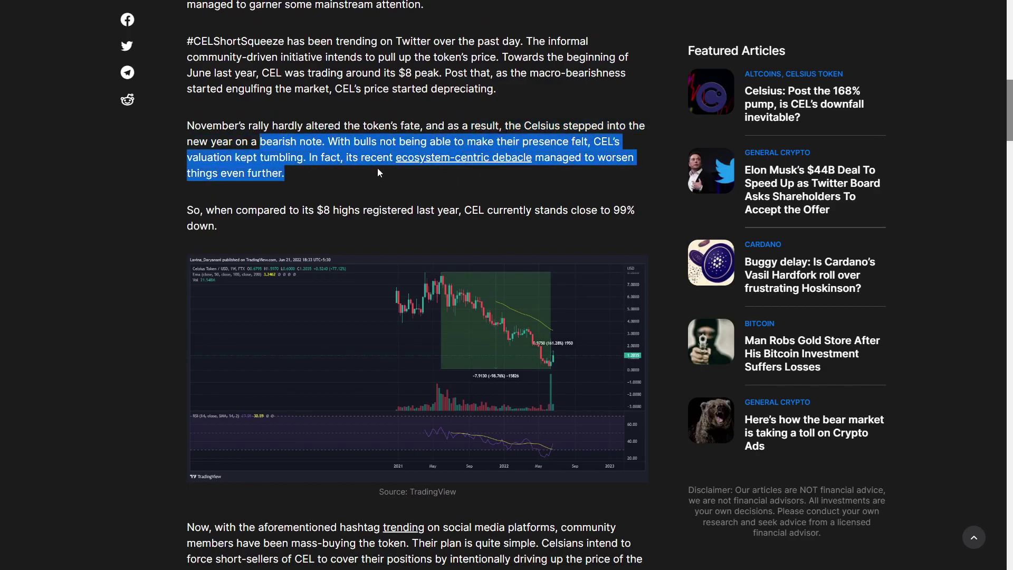
scroll(378, 168, "down", 1)
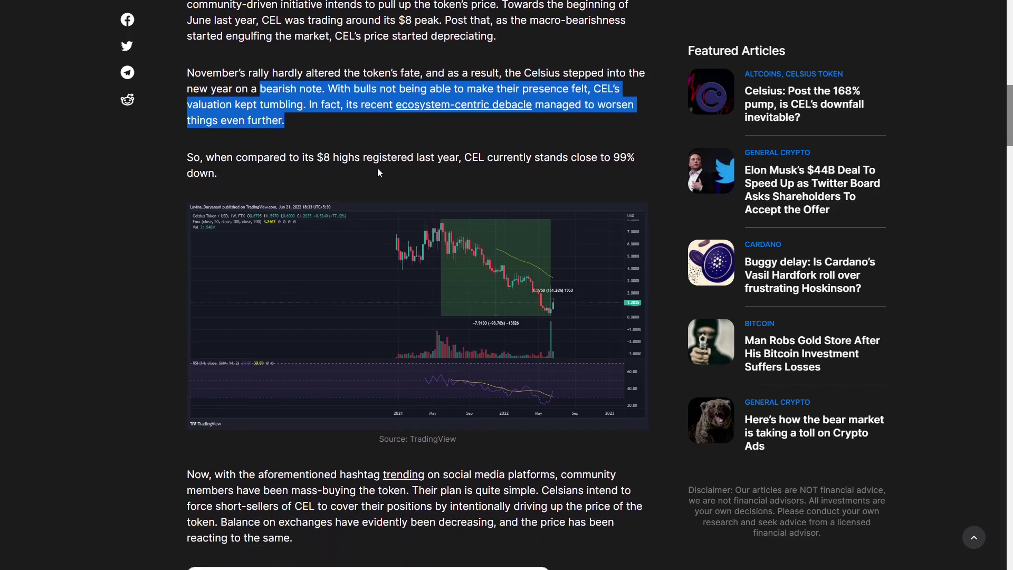
triple_click(377, 169)
mouse_move(333, 157)
left_mouse_down()
mouse_move(453, 166)
mouse_move(382, 145)
left_mouse_up()
left_click(453, 165)
left_click(382, 145)
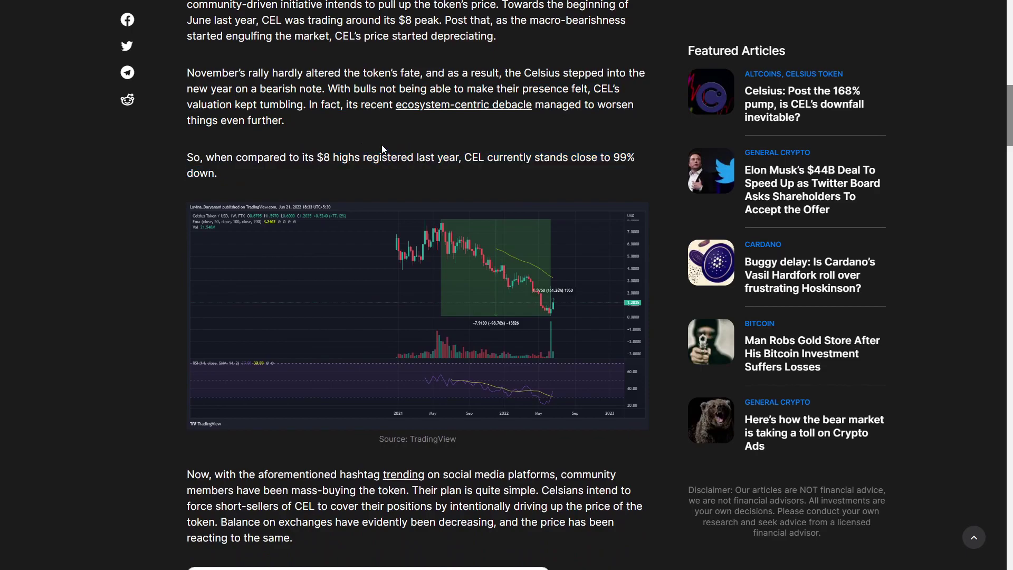
left_click_drag(323, 156, 423, 169)
scroll(423, 169, "down", 2)
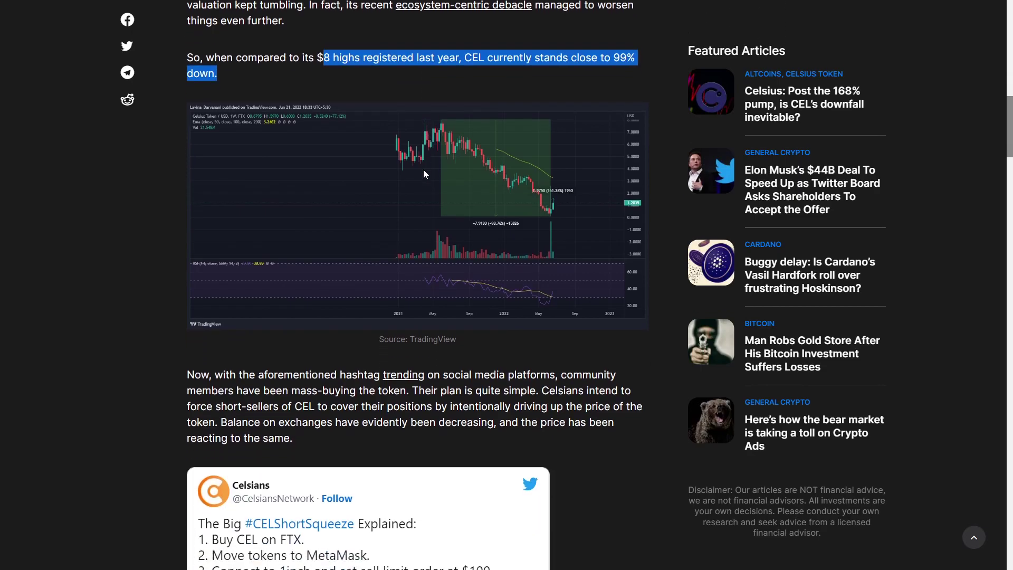
scroll(271, 281, "down", 2)
left_click_drag(312, 263, 497, 279)
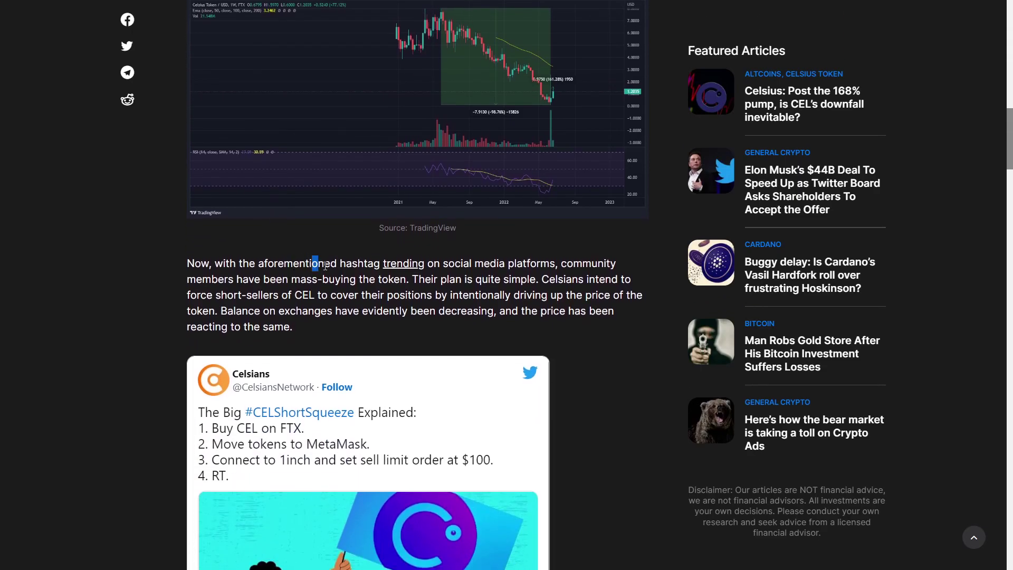
left_click_drag(313, 264, 450, 264)
scroll(450, 263, "down", 1)
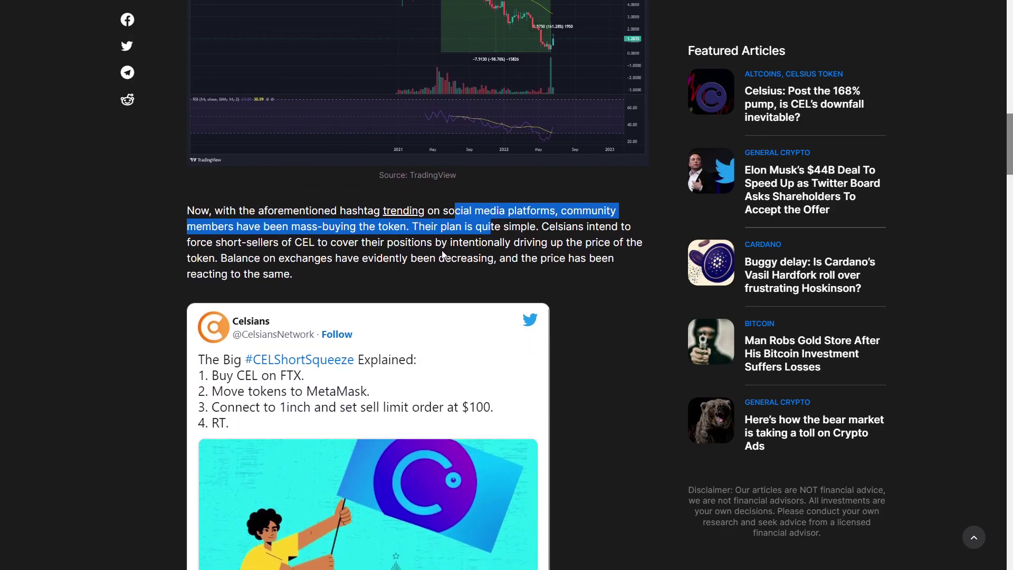
Highlight the mass-buying, short-seller forcing and covering-positions sentences, plus the word 'price'.
mouse_move(382, 242)
left_mouse_down()
mouse_move(340, 211)
mouse_move(478, 229)
left_mouse_up()
left_click_drag(539, 226, 580, 242)
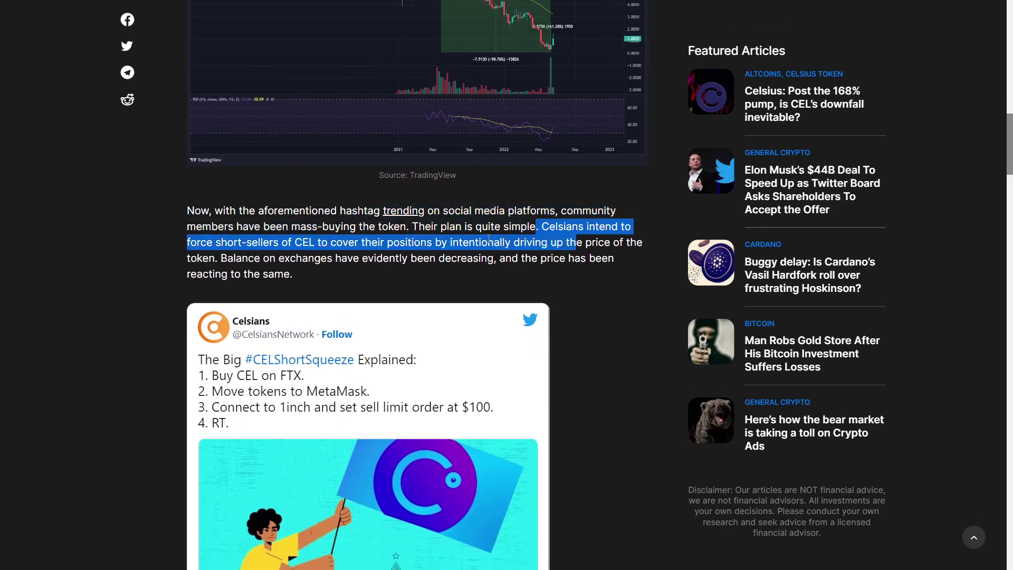
mouse_move(345, 242)
left_mouse_down()
mouse_move(540, 258)
mouse_move(484, 245)
left_mouse_up()
double_click(547, 258)
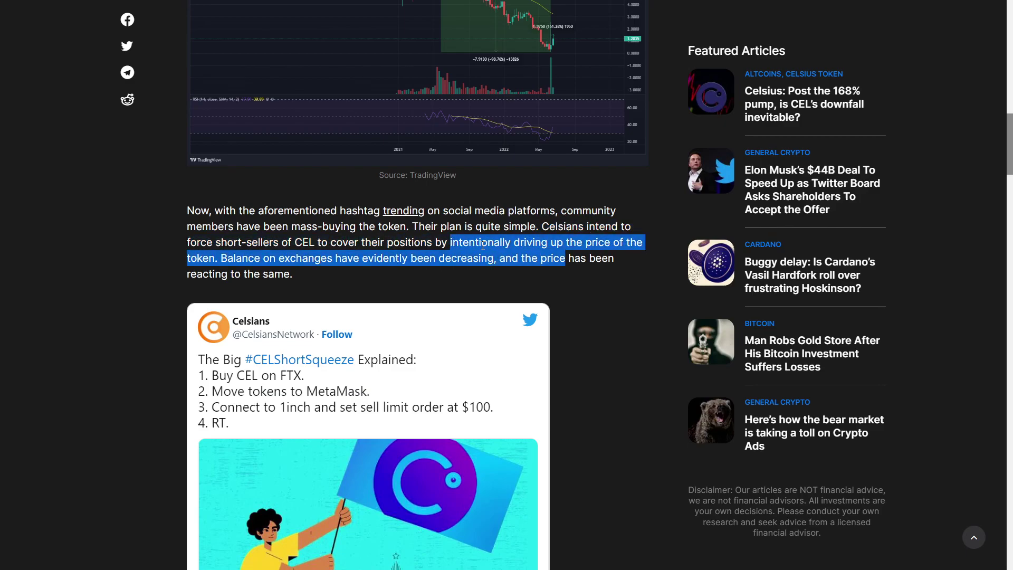
scroll(480, 247, "down", 1)
scroll(479, 249, "down", 1)
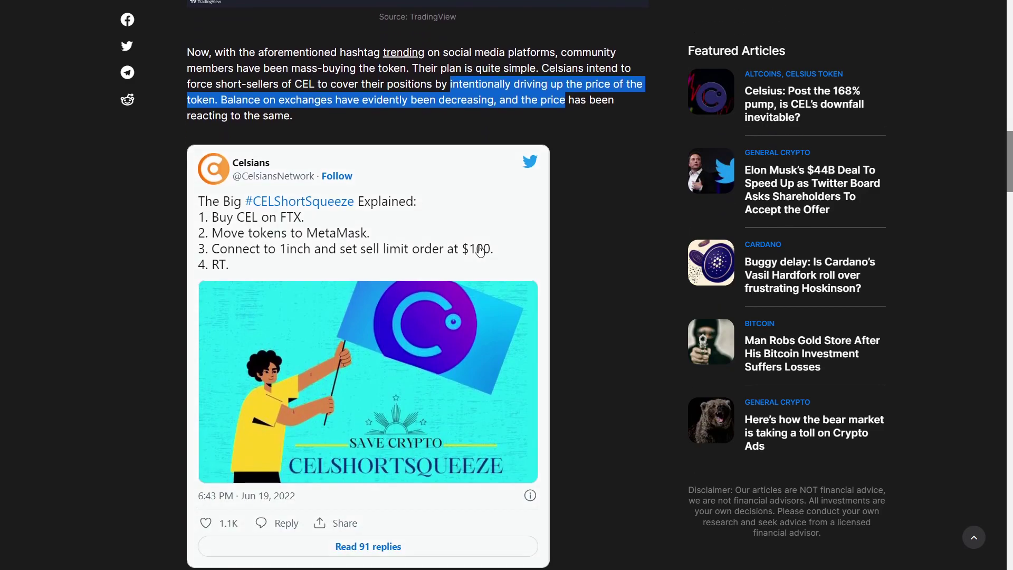
scroll(480, 249, "down", 2)
scroll(480, 251, "up", 2)
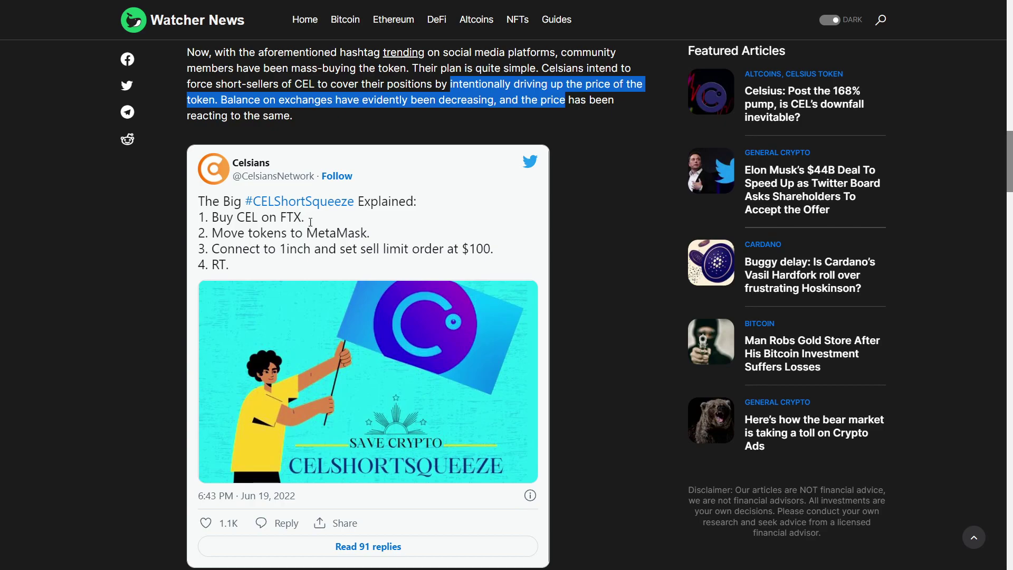
scroll(275, 234, "down", 2)
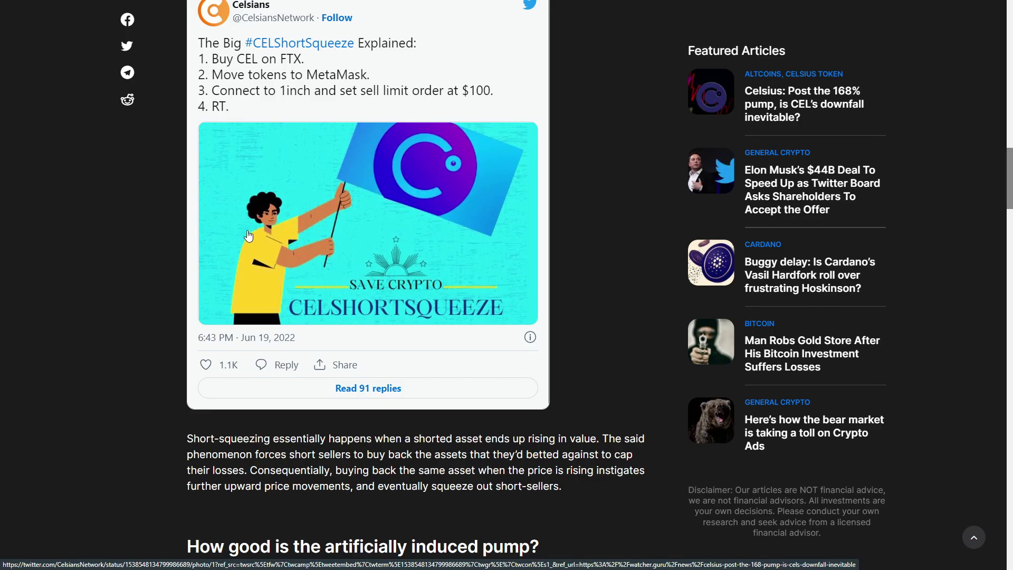
scroll(248, 234, "down", 1)
Highlight phrases on betting against, buying back and 'the same asset', then the pump heading.
left_click_drag(290, 385, 464, 386)
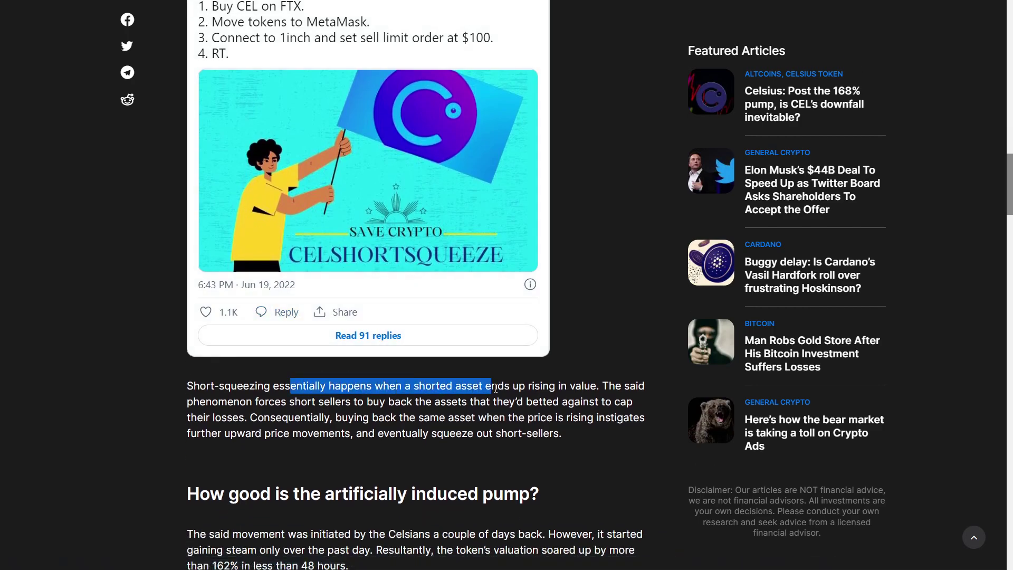
left_click_drag(526, 386, 423, 367)
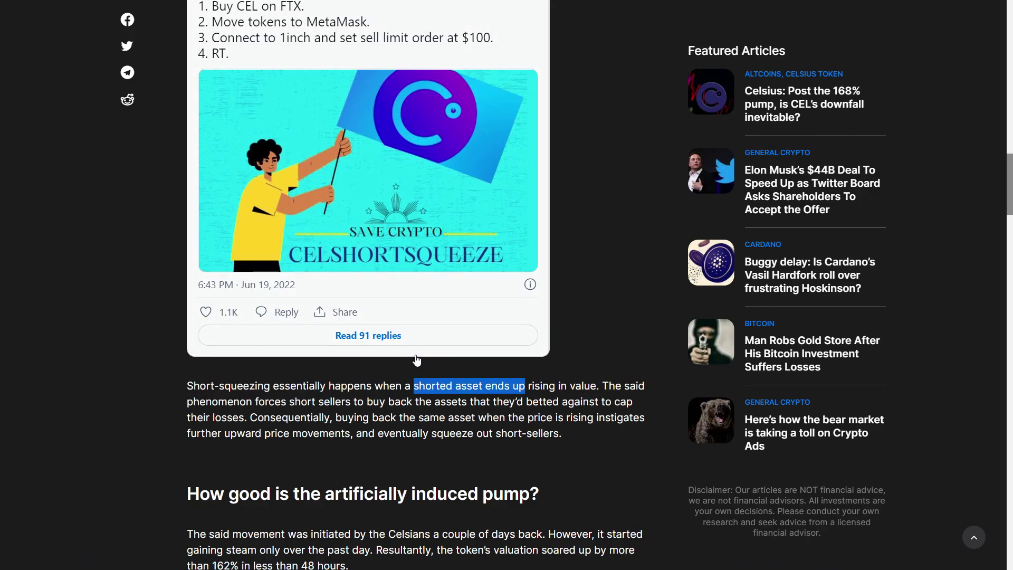
scroll(417, 360, "down", 1)
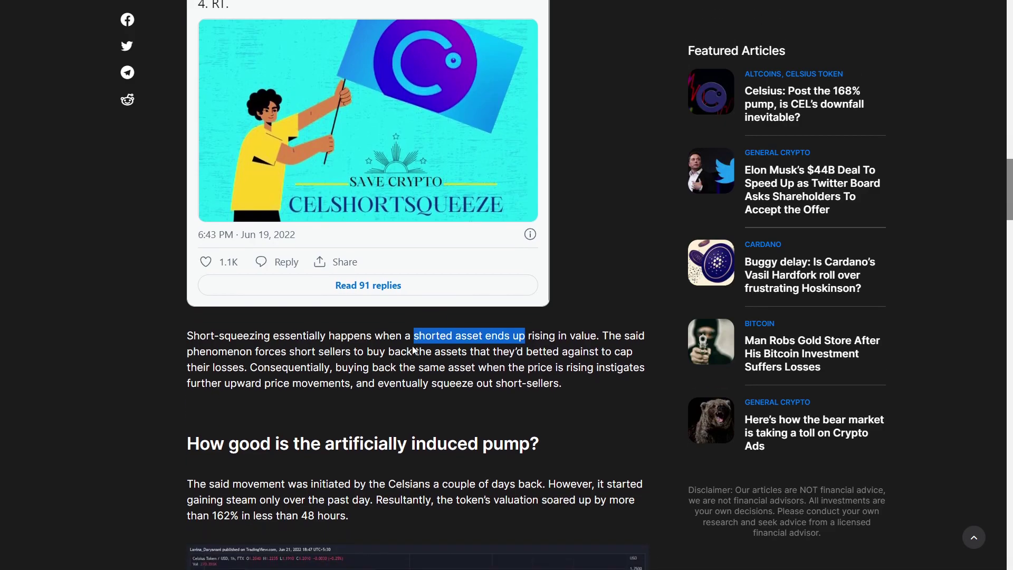
mouse_move(282, 349)
left_mouse_down()
mouse_move(507, 365)
mouse_move(393, 347)
mouse_move(559, 365)
mouse_move(522, 348)
mouse_move(471, 348)
left_mouse_up()
double_click(491, 364)
double_click(395, 347)
double_click(290, 348)
mouse_move(291, 349)
left_mouse_down()
mouse_move(472, 361)
mouse_move(560, 380)
mouse_move(478, 364)
left_mouse_up()
double_click(410, 365)
scroll(481, 355, "down", 1)
scroll(478, 362, "down", 1)
scroll(478, 361, "down", 2)
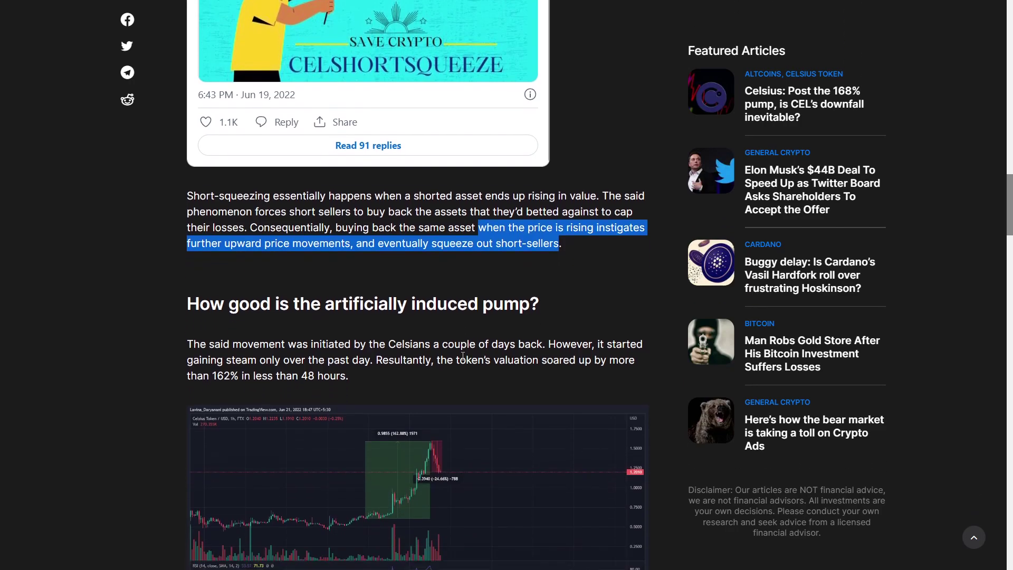
mouse_move(272, 283)
left_mouse_down()
mouse_move(540, 282)
mouse_move(271, 283)
left_mouse_up()
scroll(261, 285, "down", 1)
scroll(252, 283, "down", 1)
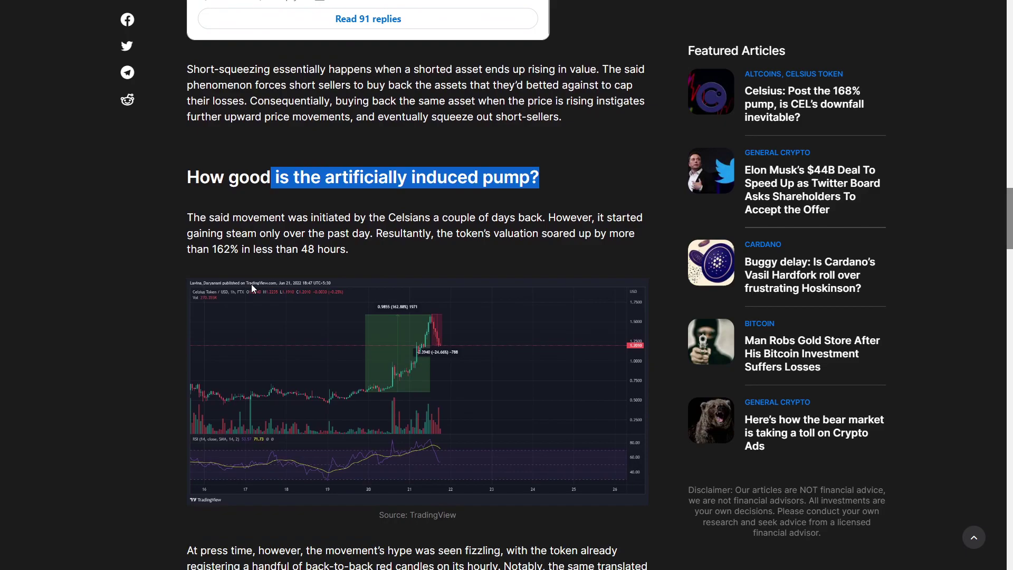
scroll(251, 287, "down", 3)
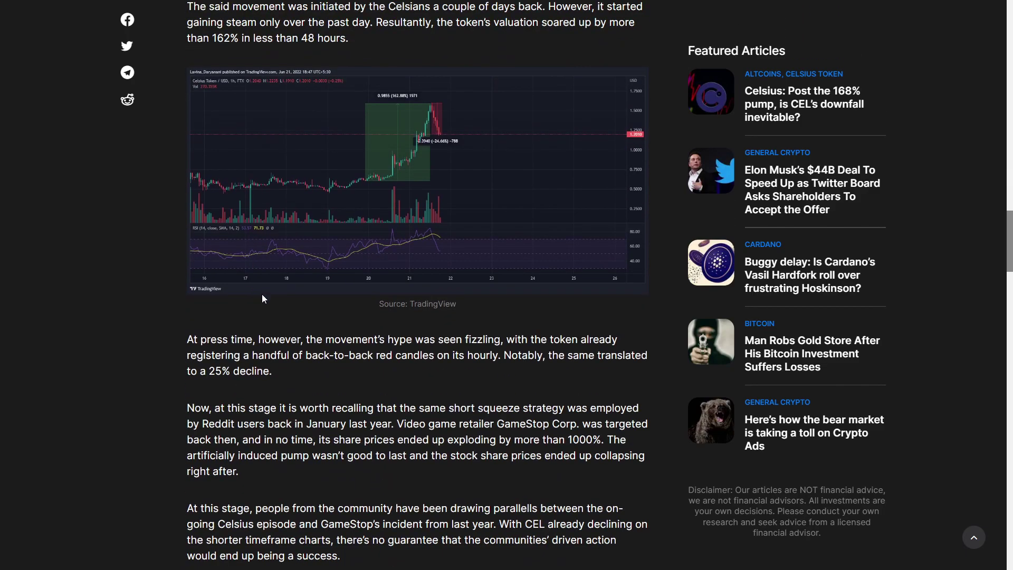
scroll(262, 314, "up", 4)
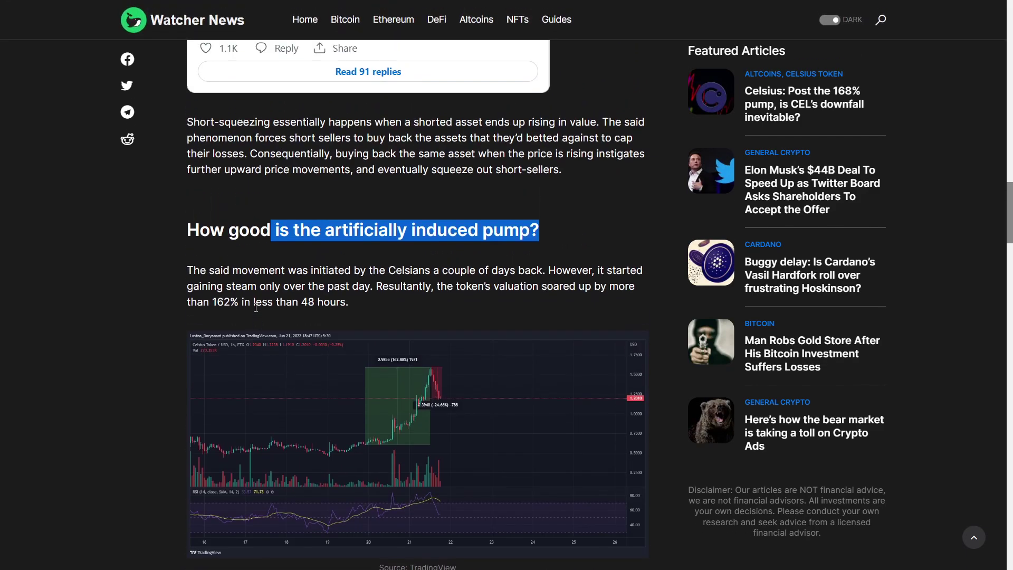
scroll(255, 308, "down", 3)
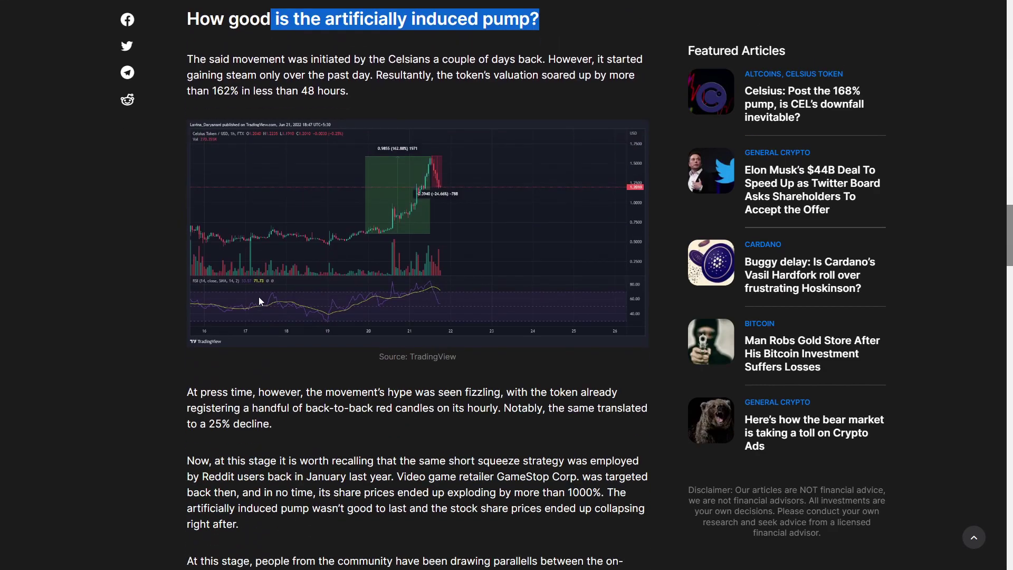
scroll(262, 287, "up", 2)
scroll(262, 287, "down", 3)
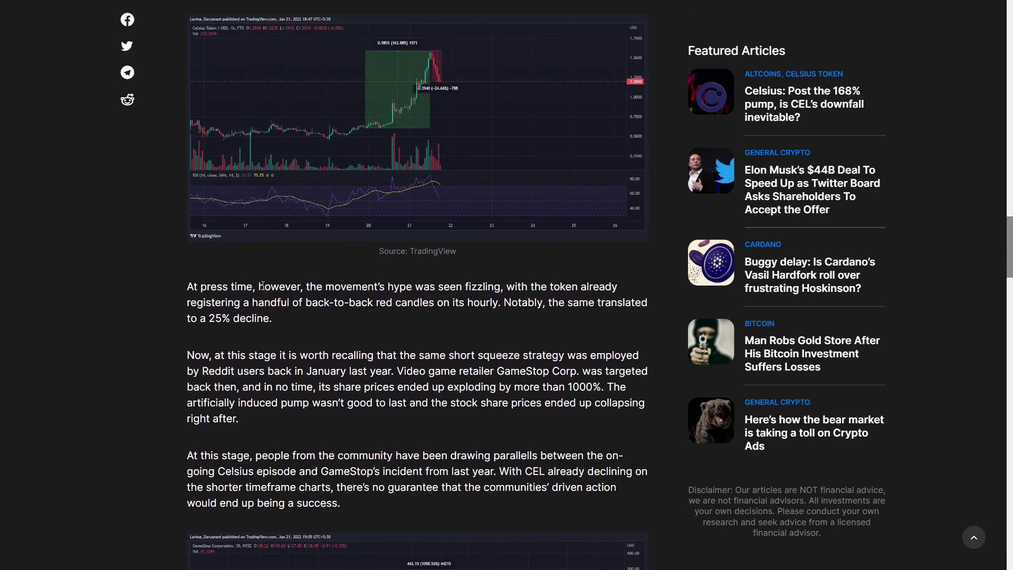
mouse_move(262, 286)
left_mouse_down()
mouse_move(362, 317)
mouse_move(349, 290)
left_mouse_up()
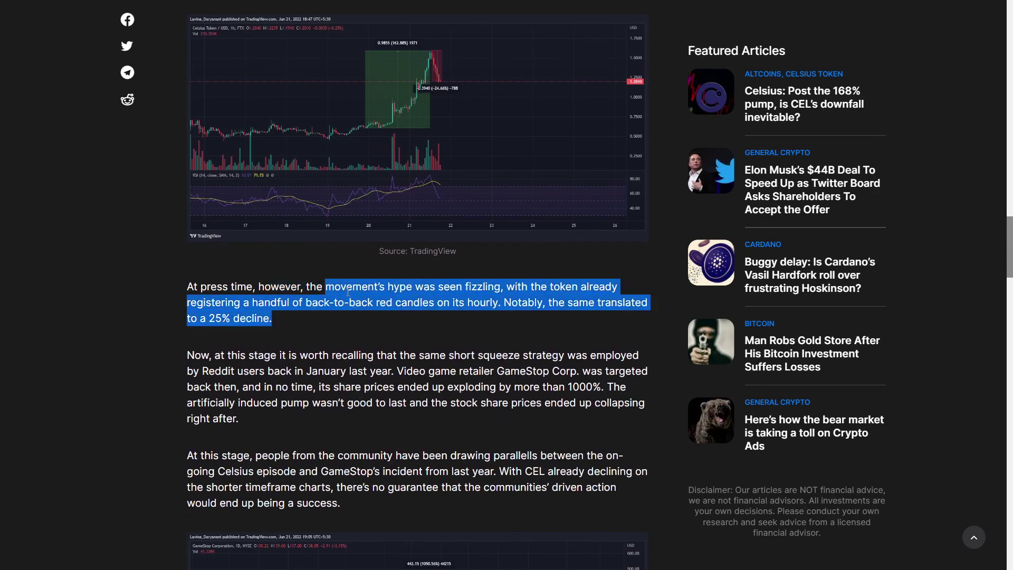
scroll(348, 291, "down", 1)
mouse_move(338, 318)
left_mouse_down()
mouse_move(245, 291)
mouse_move(495, 317)
mouse_move(444, 294)
left_mouse_up()
Mark the Reddit short-squeeze sentence, then clear it before reaching the GameStop chart and tags.
left_click(242, 291)
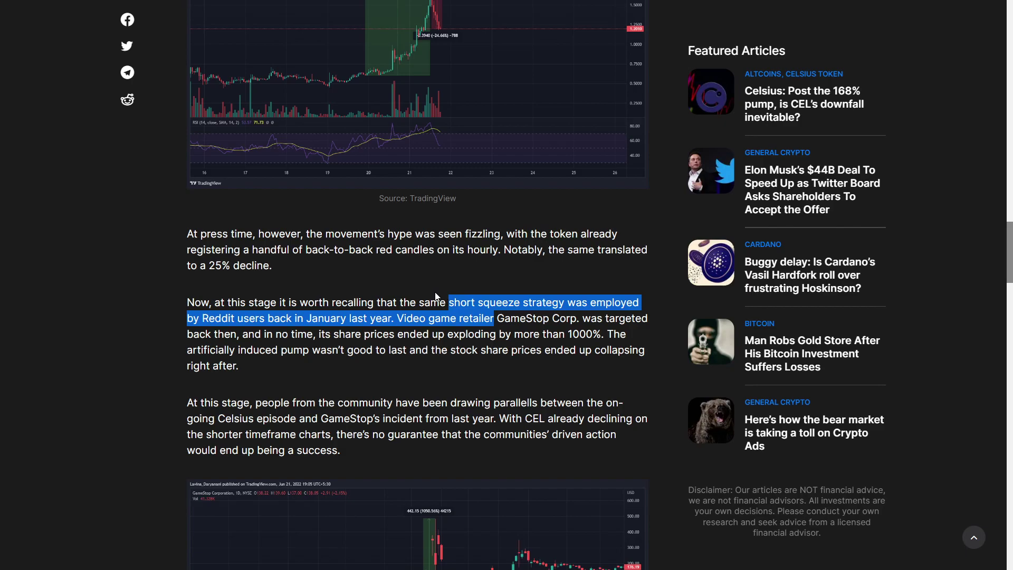
scroll(421, 289, "down", 1)
mouse_move(398, 282)
left_mouse_down()
mouse_move(411, 284)
mouse_move(333, 265)
mouse_move(412, 264)
left_mouse_up()
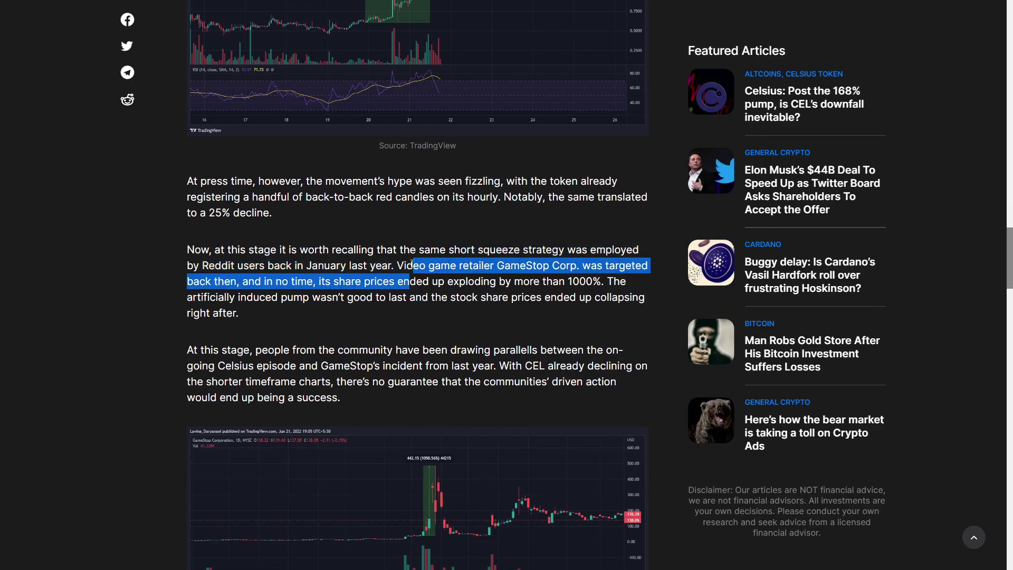
left_click(412, 264)
scroll(388, 275, "down", 4)
scroll(323, 248, "up", 2)
scroll(500, 149, "down", 1)
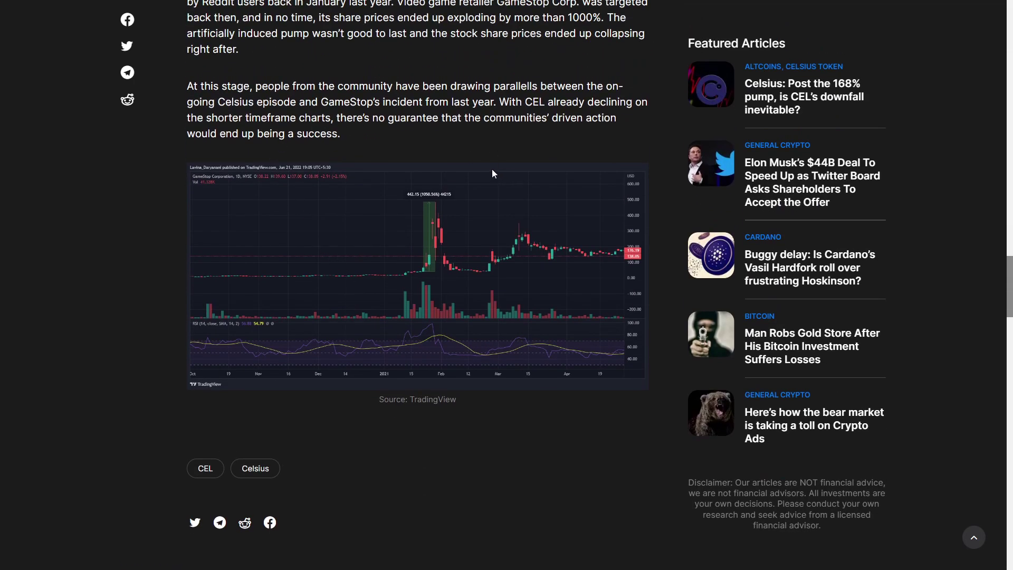
Highlight community parallels and CEL's decline, narrowing to 'communities' driven action would end up being a success.'.
mouse_move(492, 169)
left_mouse_down()
mouse_move(207, 102)
mouse_move(296, 102)
mouse_move(361, 119)
mouse_move(278, 86)
mouse_move(492, 123)
left_mouse_up()
left_click(180, 93)
double_click(278, 86)
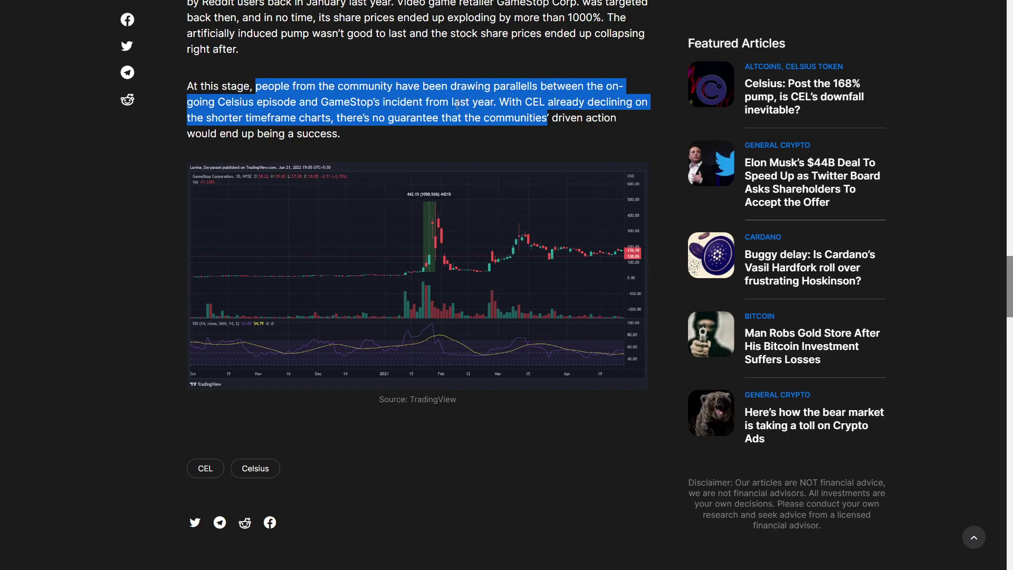
mouse_move(457, 104)
left_mouse_down()
mouse_move(341, 135)
mouse_move(514, 101)
left_mouse_up()
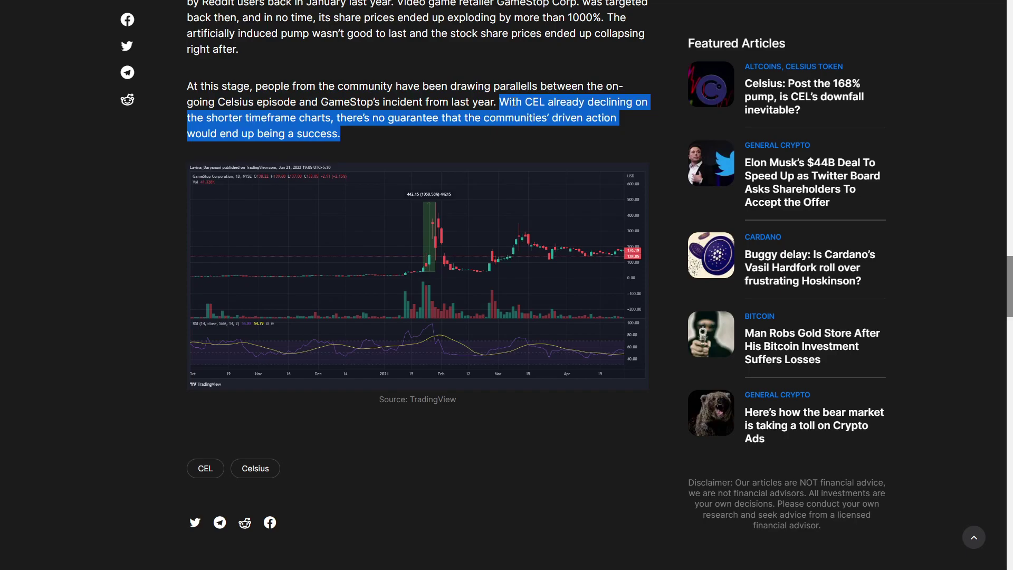
left_click_drag(478, 114, 467, 118)
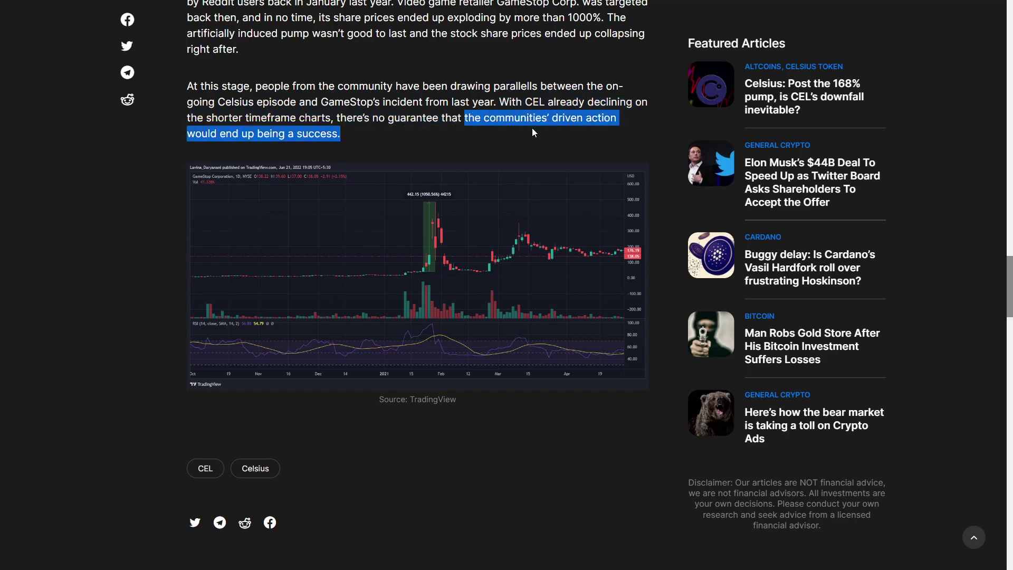
left_click_drag(568, 134, 535, 116)
scroll(511, 128, "up", 5)
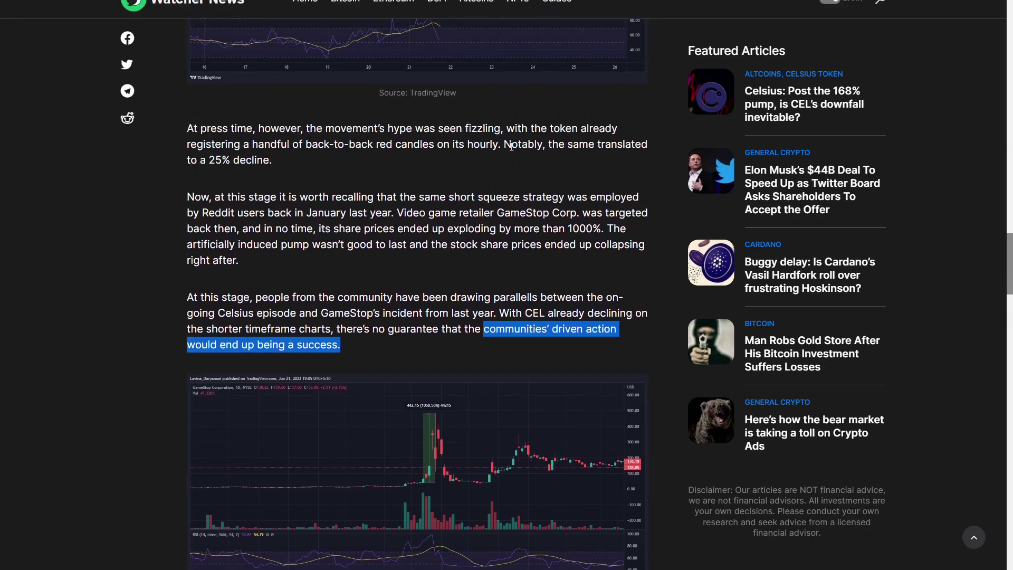
scroll(511, 176, "up", 5)
scroll(506, 166, "up", 3)
scroll(507, 166, "up", 3)
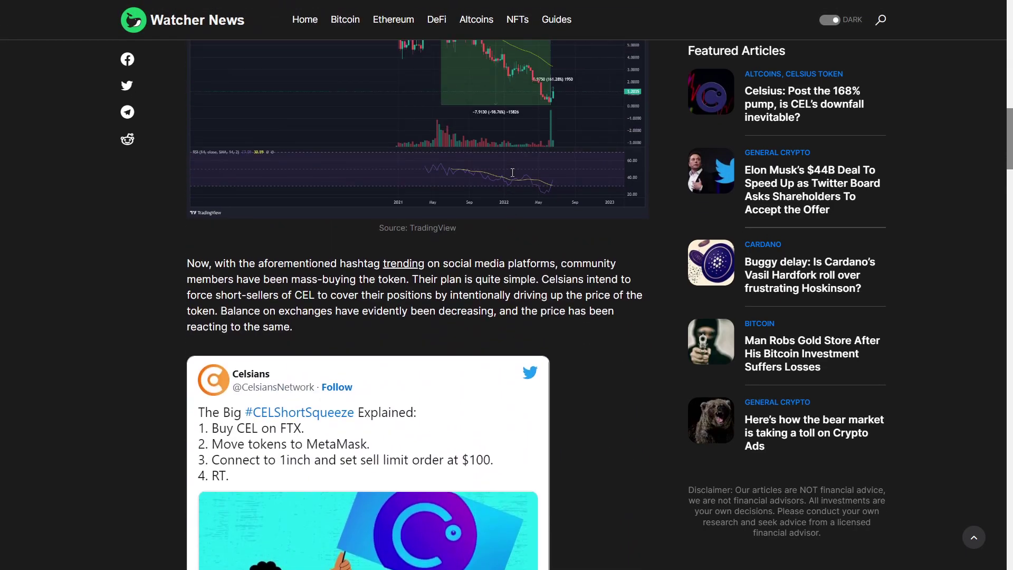
scroll(512, 173, "up", 3)
scroll(512, 176, "up", 3)
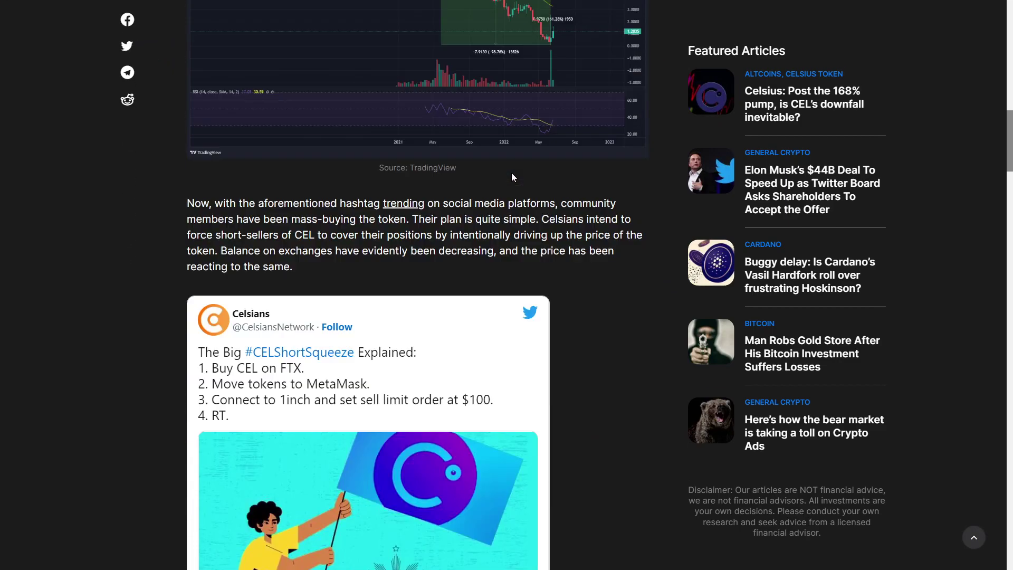
scroll(512, 176, "down", 10)
scroll(512, 175, "down", 4)
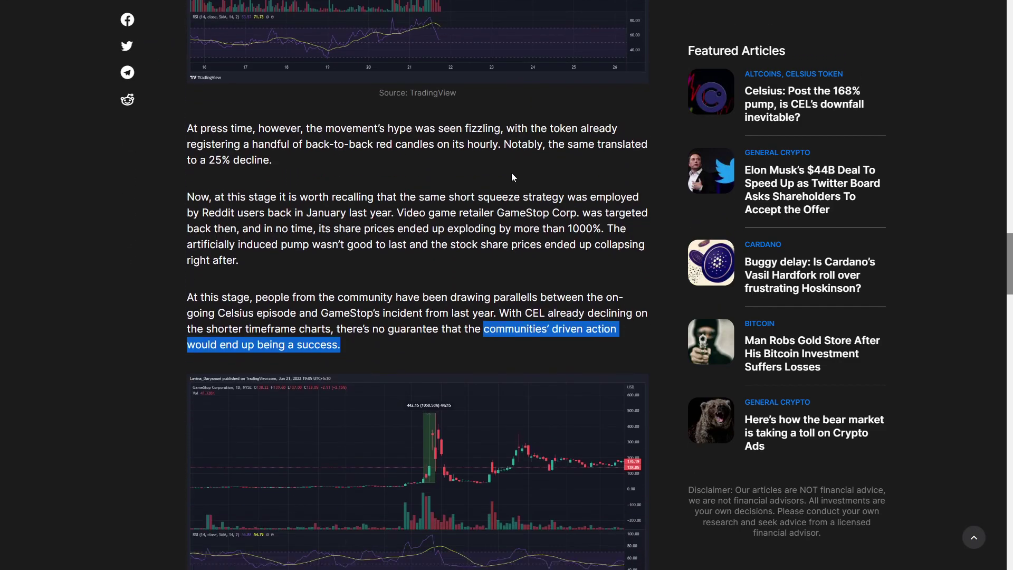
scroll(511, 176, "down", 1)
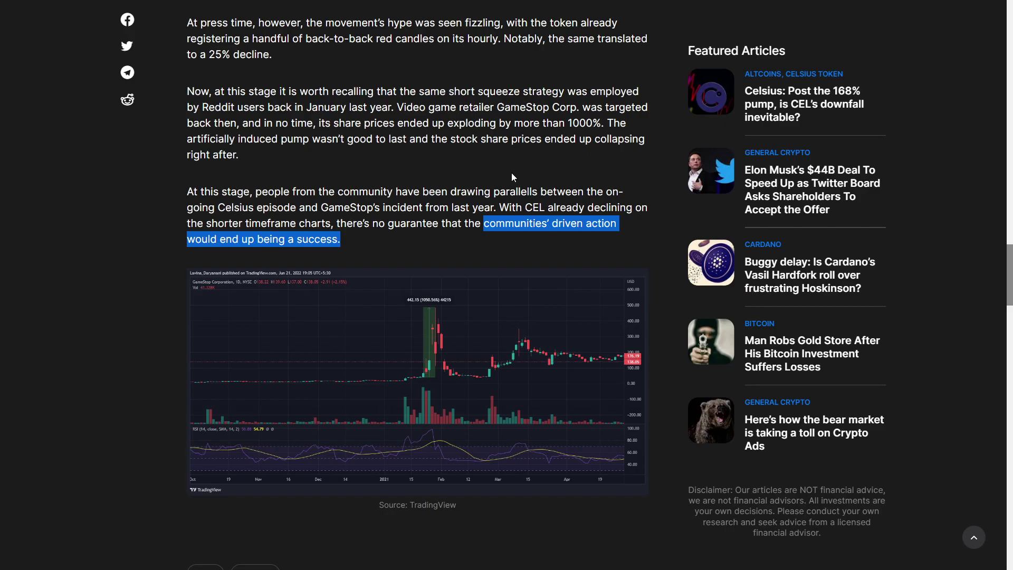
scroll(512, 176, "down", 1)
Briefly mark words in the GameStop closing paragraph, then click to clear all highlighting.
left_click_drag(472, 155, 548, 154)
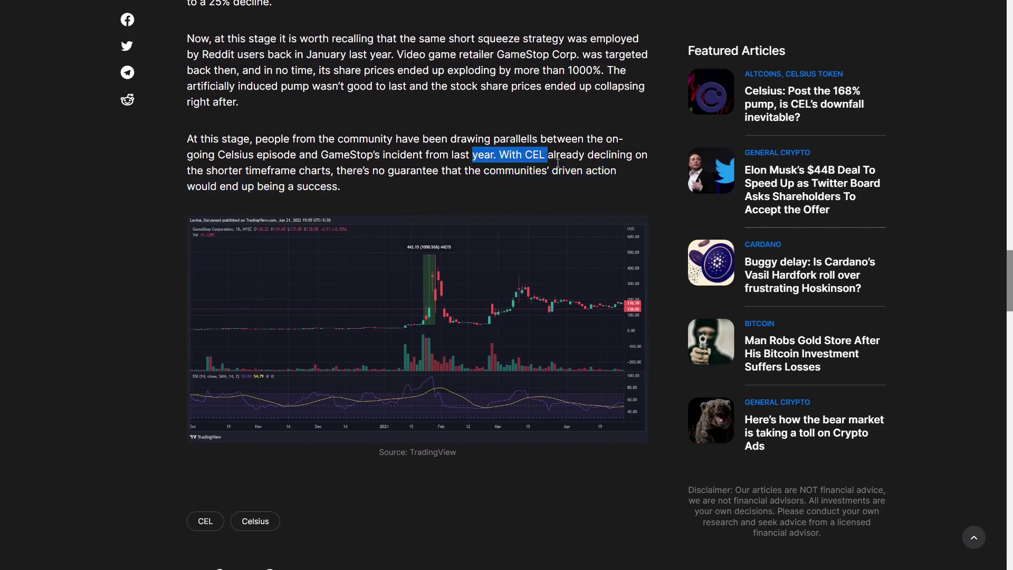
left_click(602, 170)
left_click_drag(618, 171, 423, 138)
left_click(409, 146)
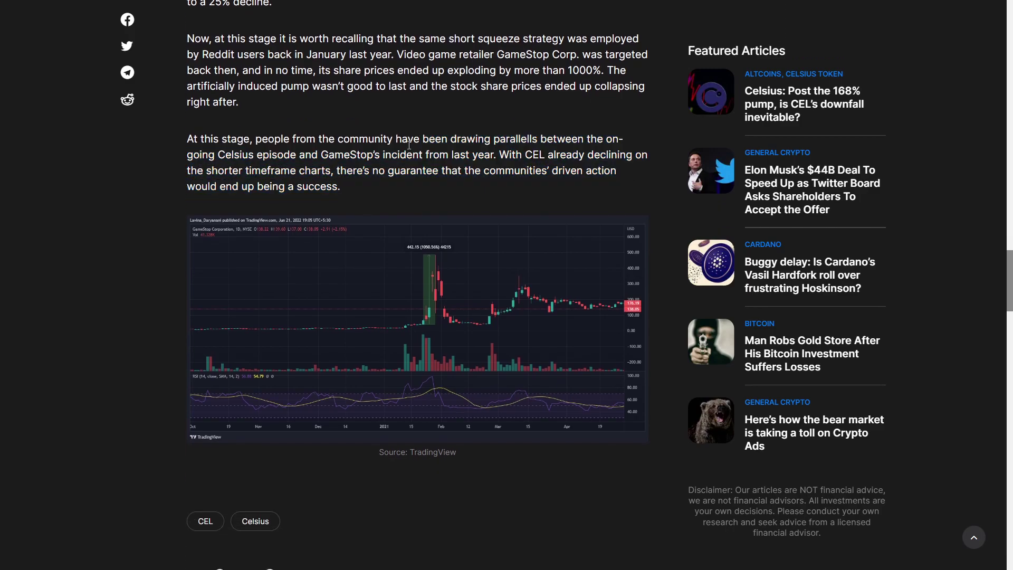